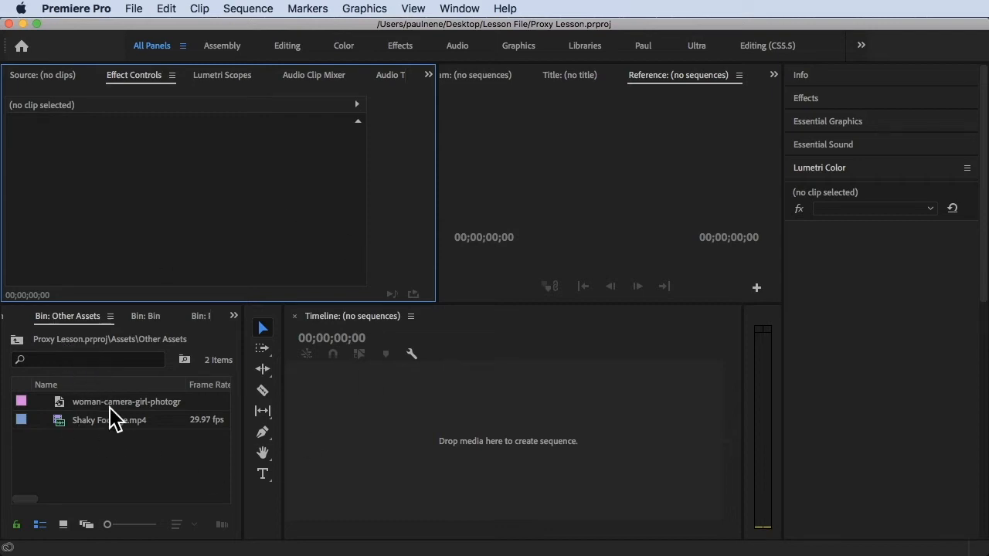
Import 4k Sample Footage from Finder's Other Assets folder into the Other Assets bin.
left_click(138, 471)
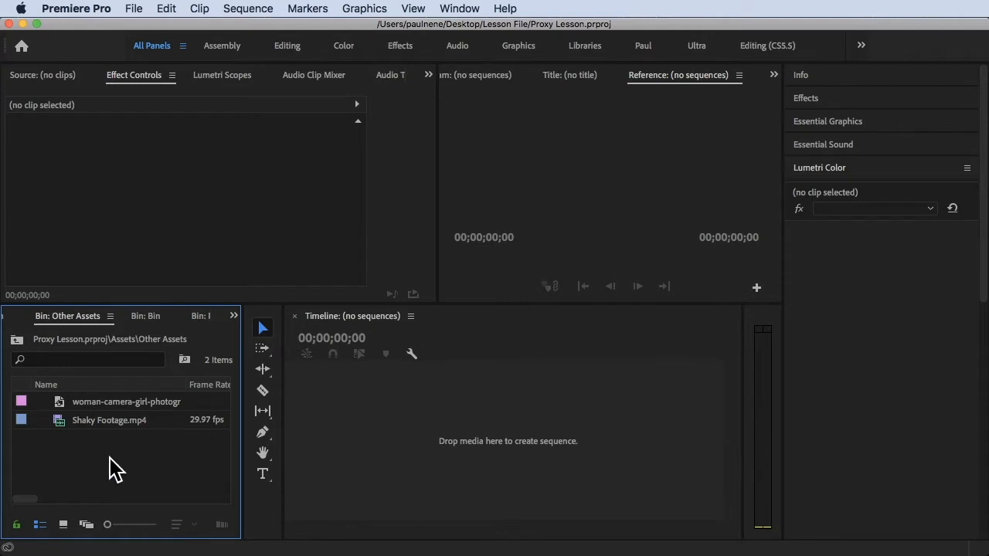
left_click(975, 136)
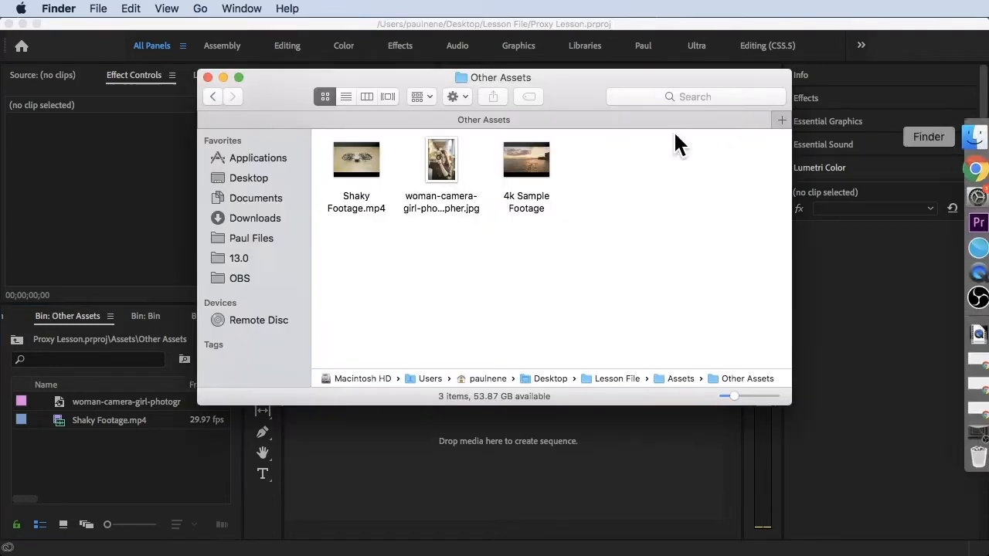
left_click(528, 164)
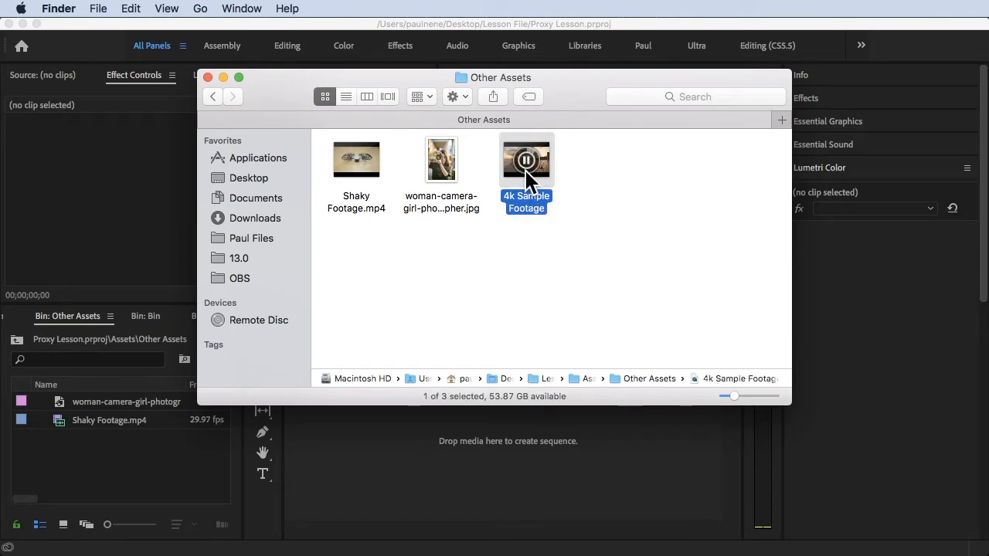
left_click_drag(541, 132, 135, 442)
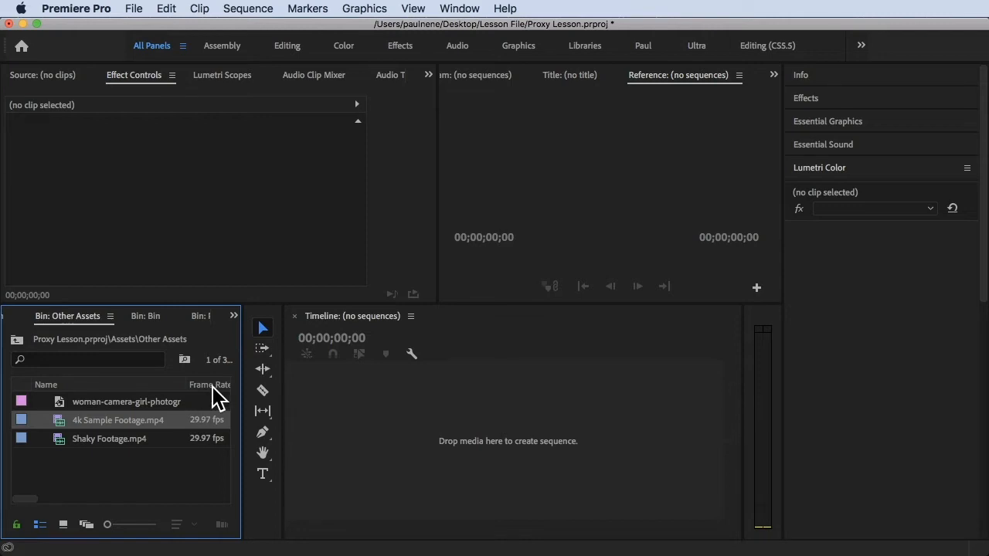
Widen the bin to show more columns, then build a new sequence from 4k Sample Footage.mp4.
left_click(116, 467)
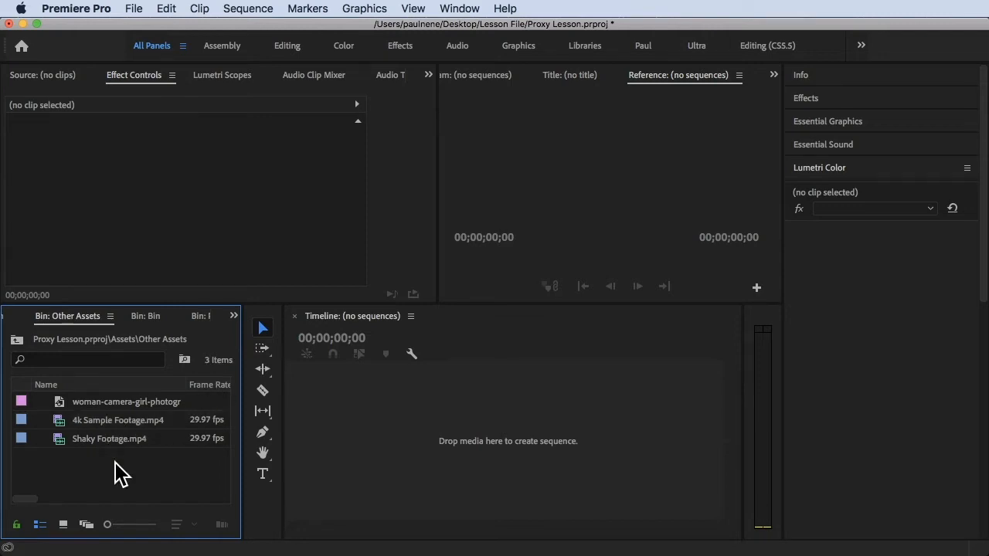
mouse_move(124, 429)
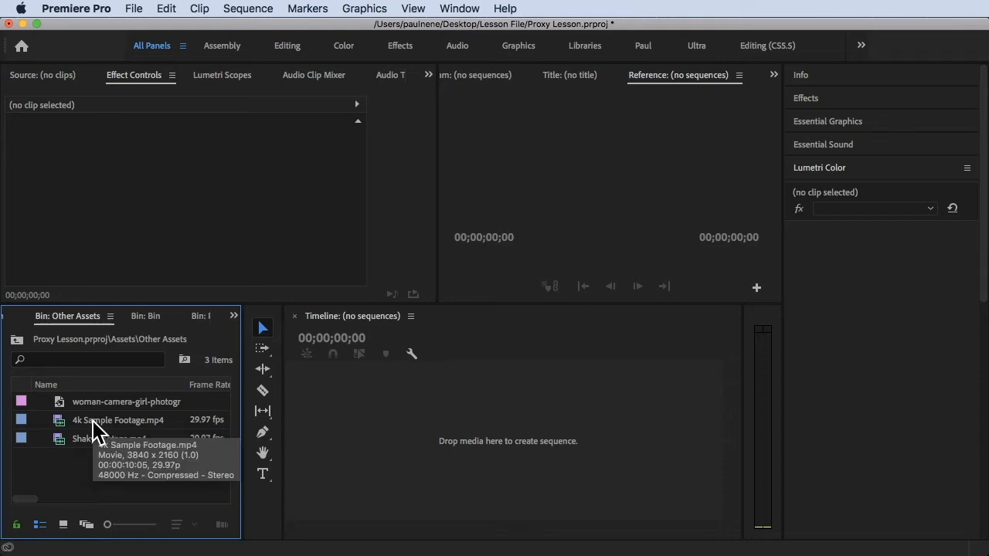
left_click_drag(242, 387, 323, 398)
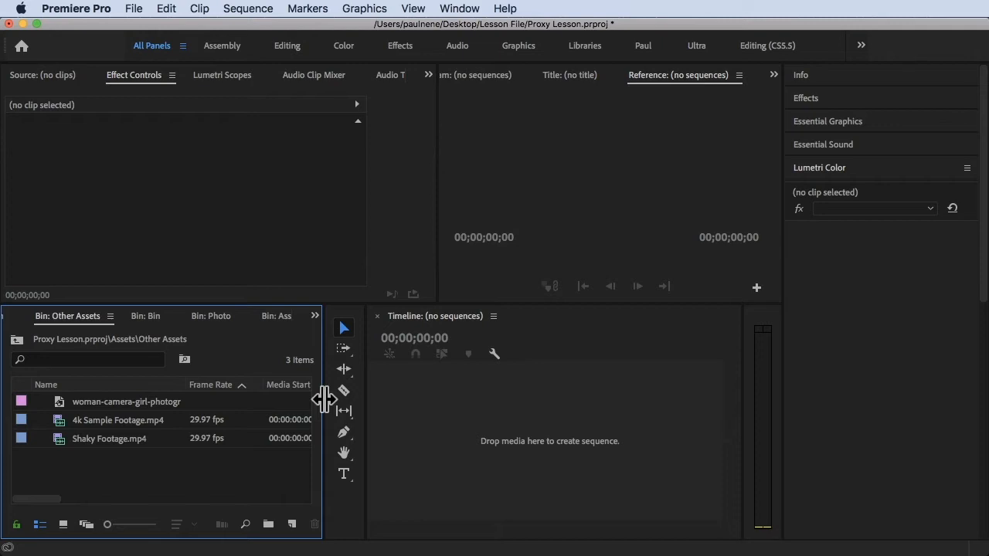
left_click(124, 423)
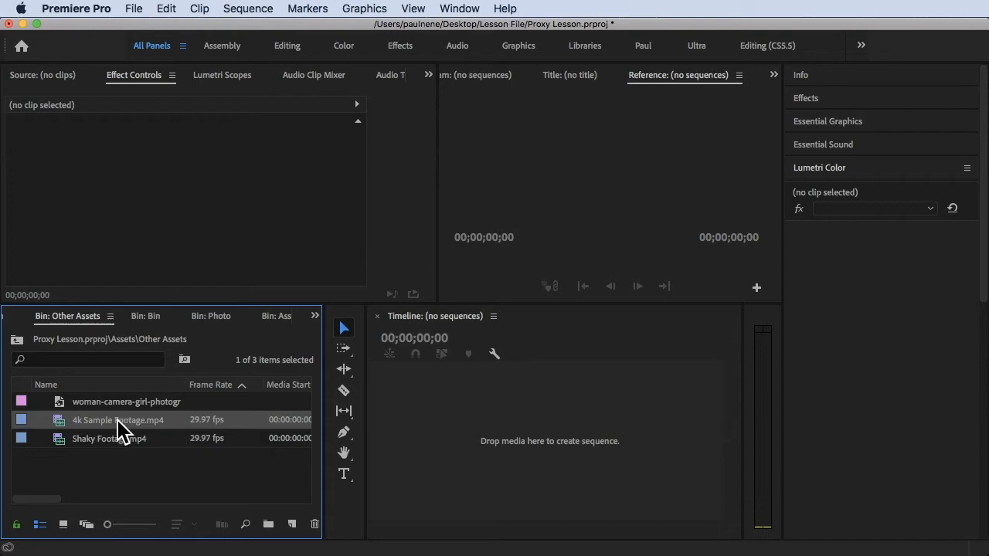
left_click_drag(118, 422, 292, 524)
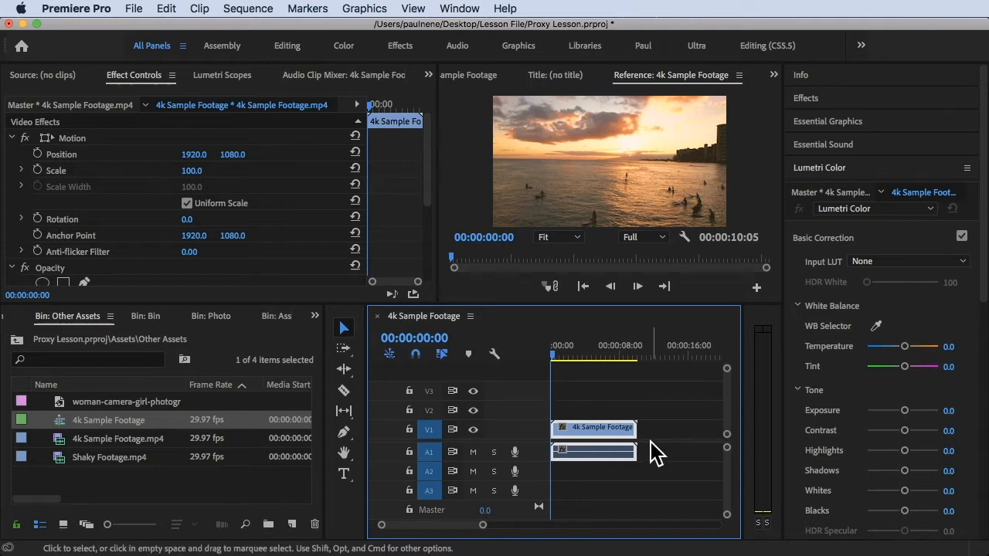
Play and scrub the 4k Sample Footage sequence, then widen the Program monitor panel.
left_click(633, 167)
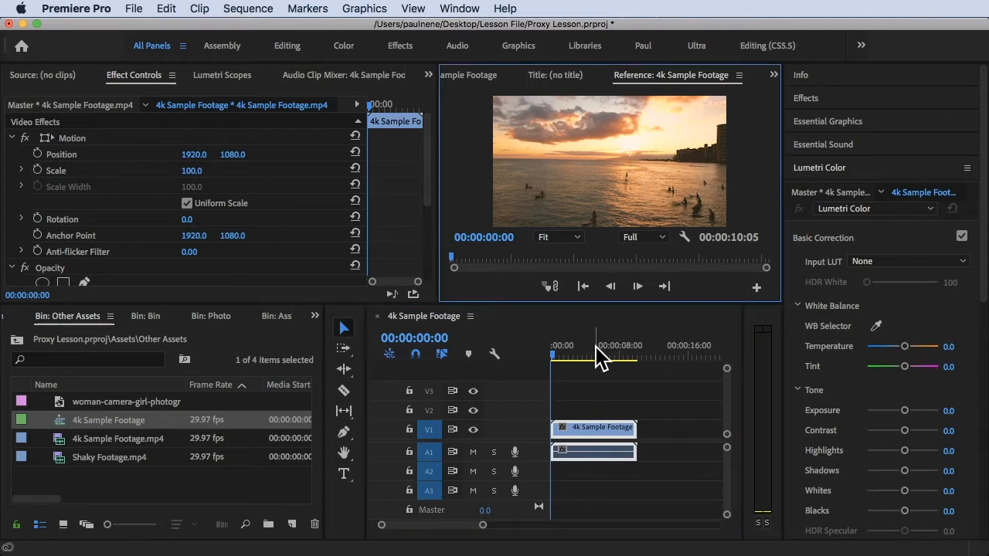
left_click(553, 347)
key("space")
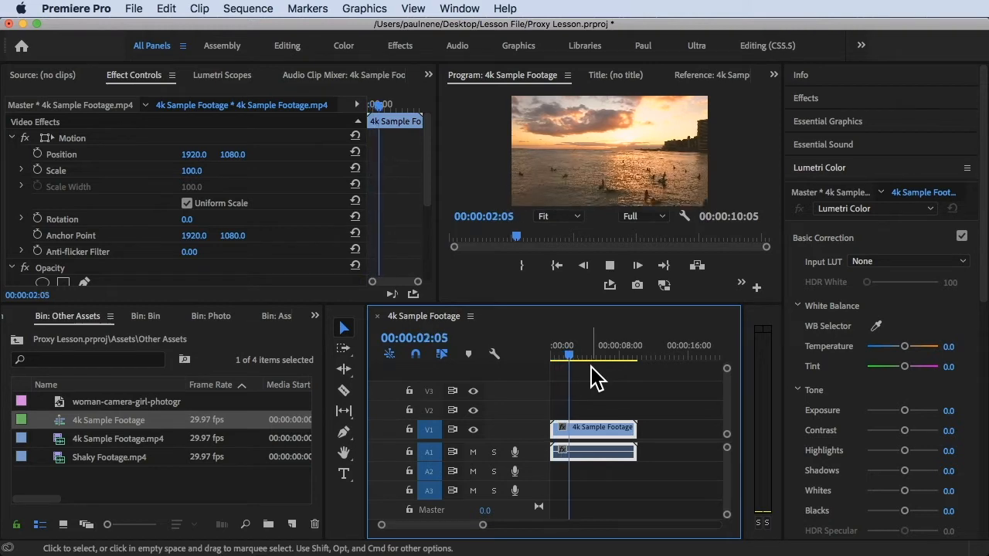
key("space")
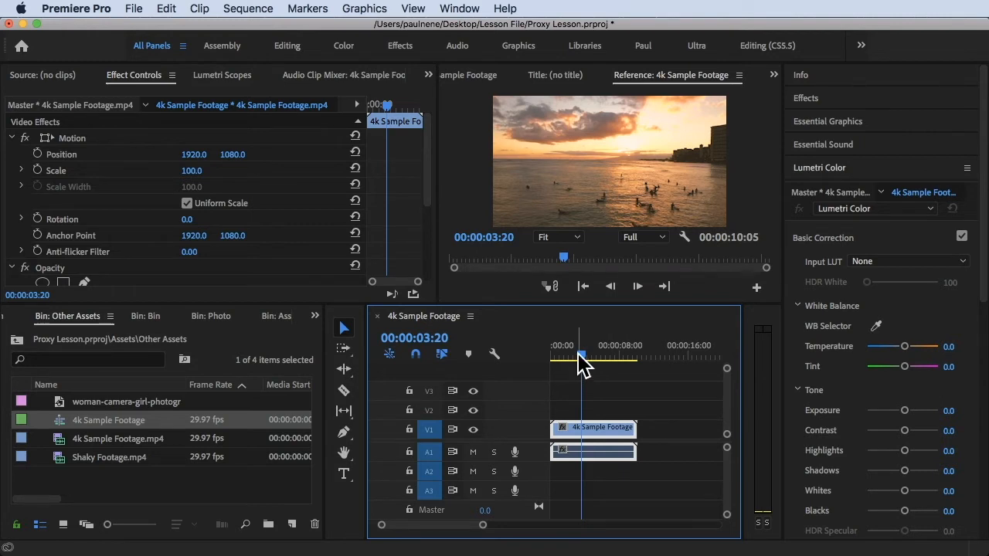
left_click_drag(580, 359, 523, 360)
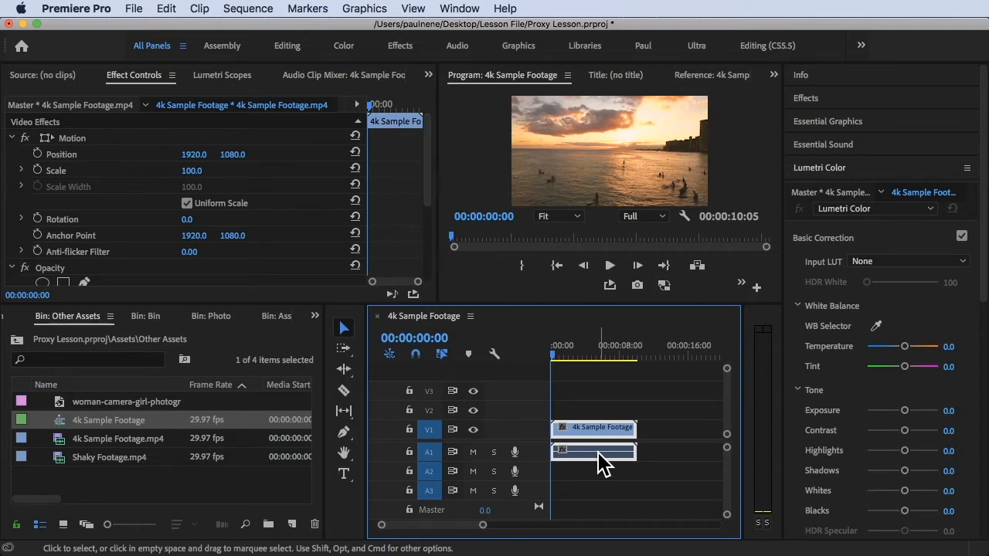
mouse_move(559, 354)
left_mouse_down()
mouse_move(572, 360)
mouse_move(547, 360)
left_mouse_up()
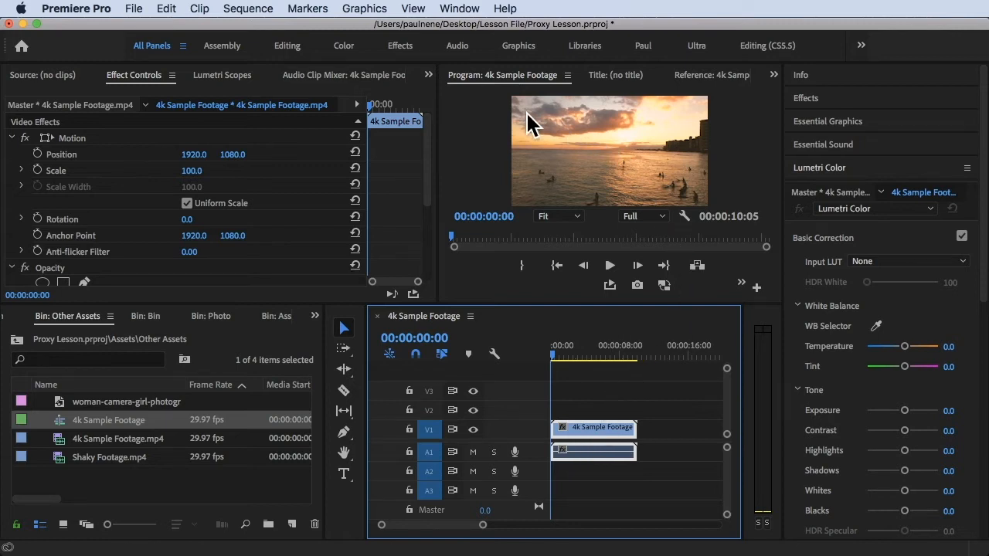
left_click_drag(434, 215, 394, 215)
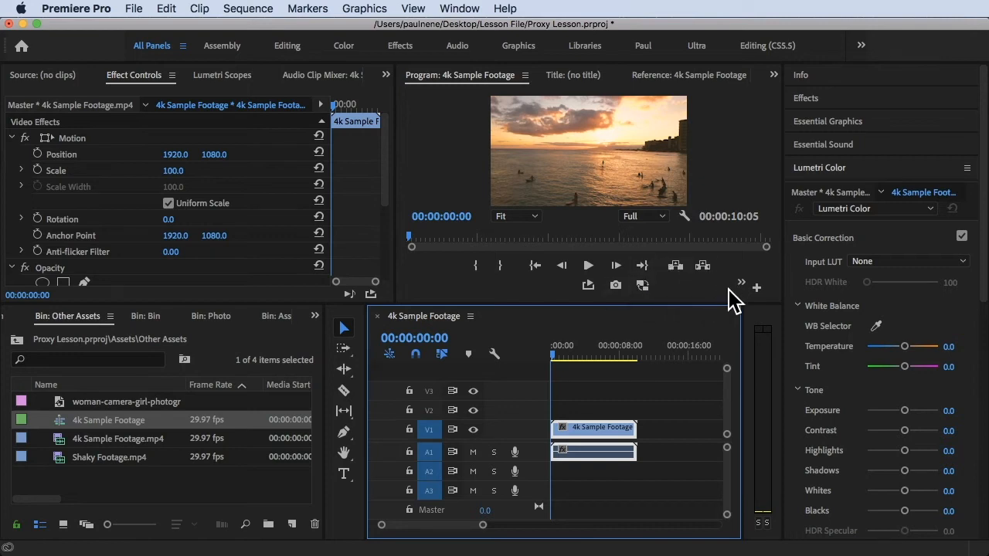
Add the Toggle Proxies button to the Program monitor's button bar through the Button Editor.
left_click(756, 287)
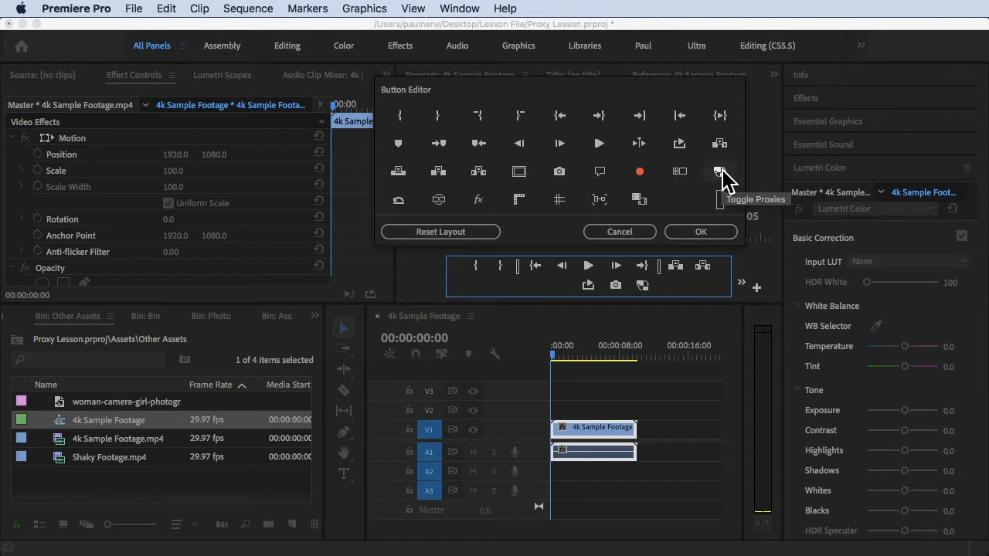
left_click_drag(722, 179, 643, 285)
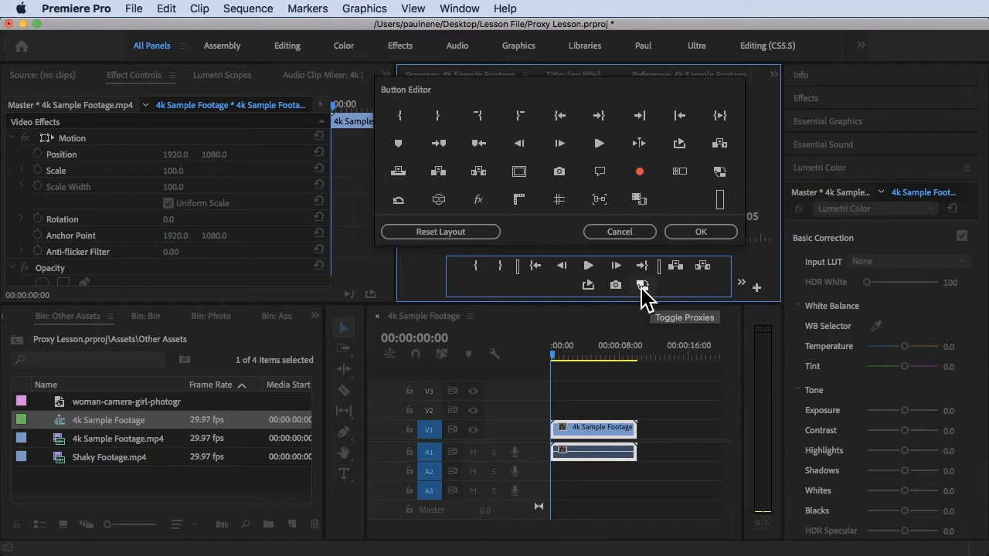
left_click(703, 235)
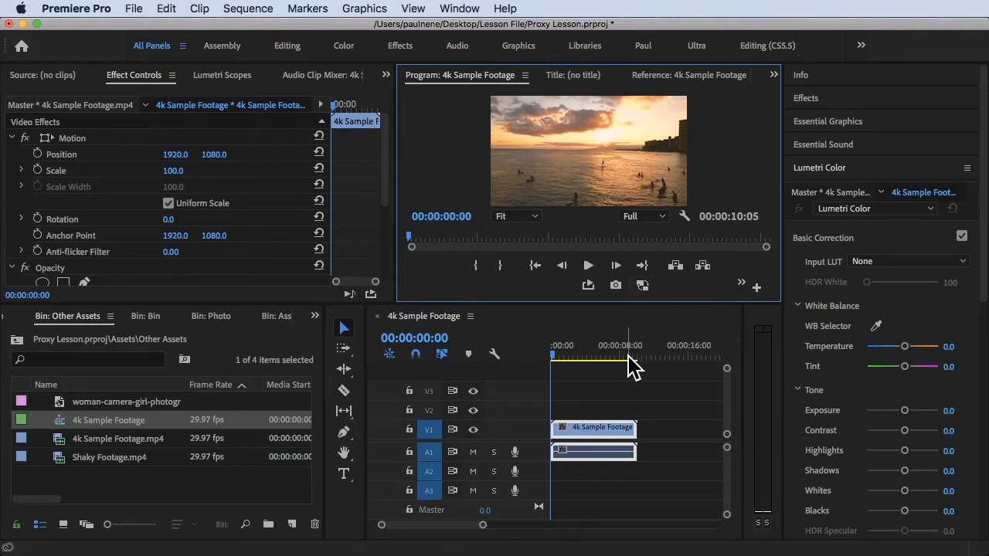
Select 4k Sample Footage.mp4 and Shaky Footage.mp4 in the bin and choose Proxy > Create Proxies.
mouse_move(553, 361)
left_mouse_down()
mouse_move(592, 363)
mouse_move(548, 364)
mouse_move(552, 370)
left_mouse_up()
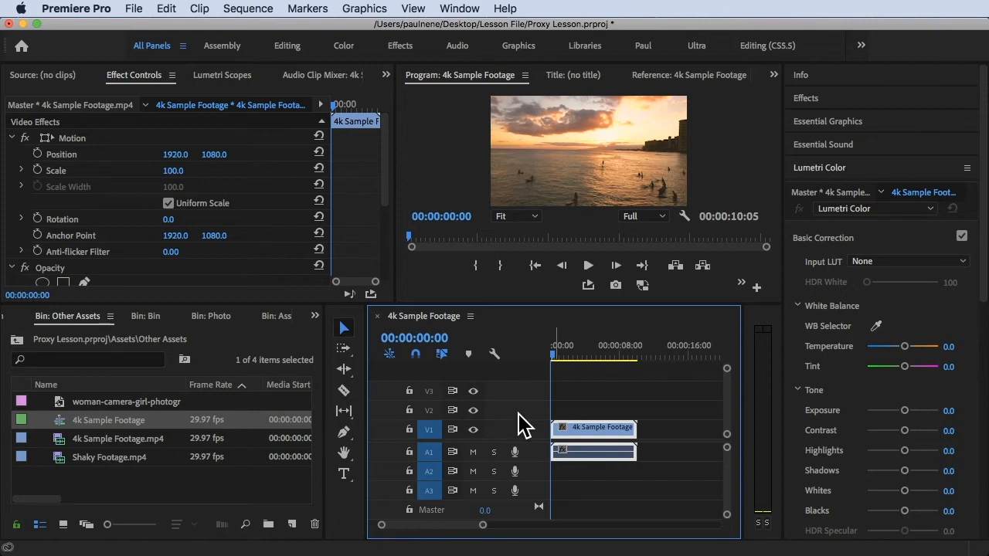
left_click_drag(201, 486, 149, 421)
right_click(150, 457)
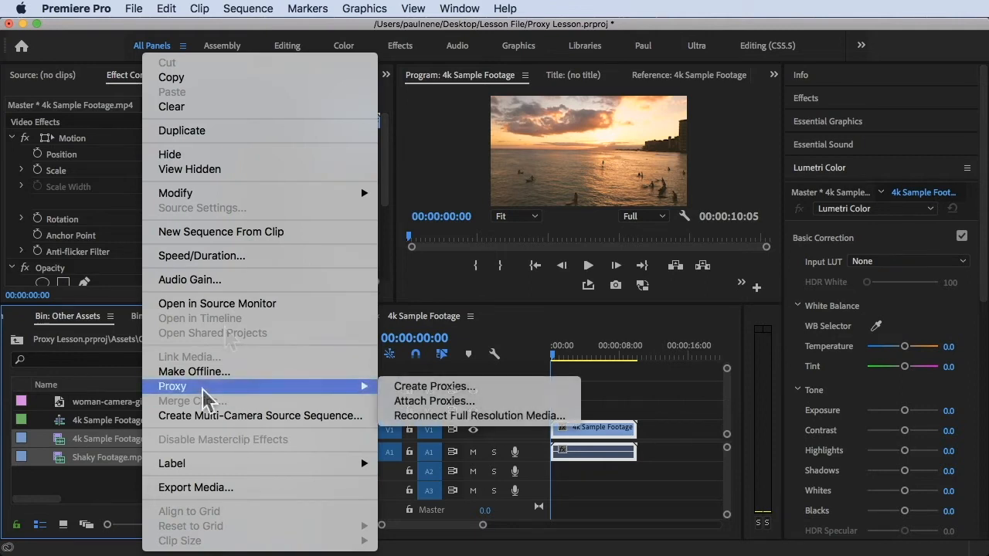
mouse_move(363, 388)
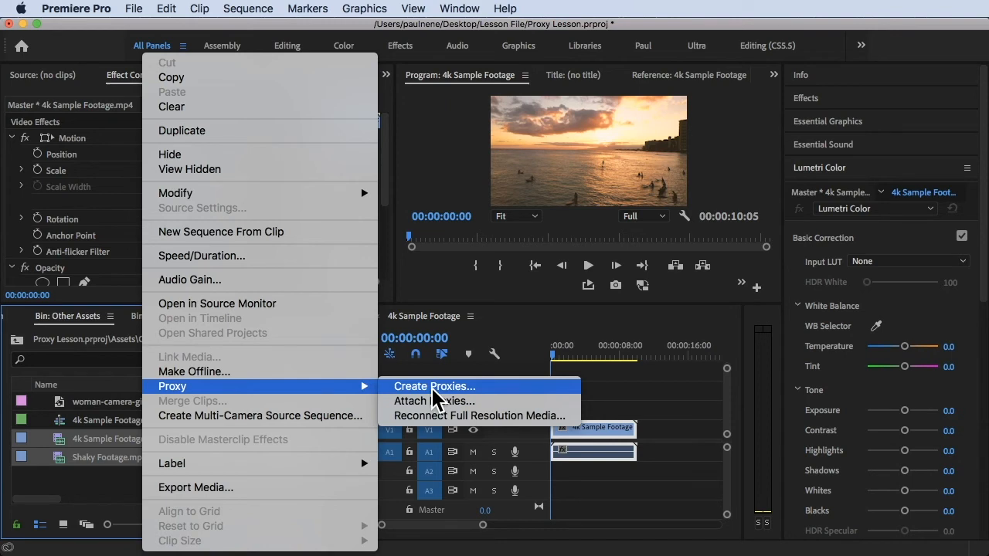
left_click(485, 388)
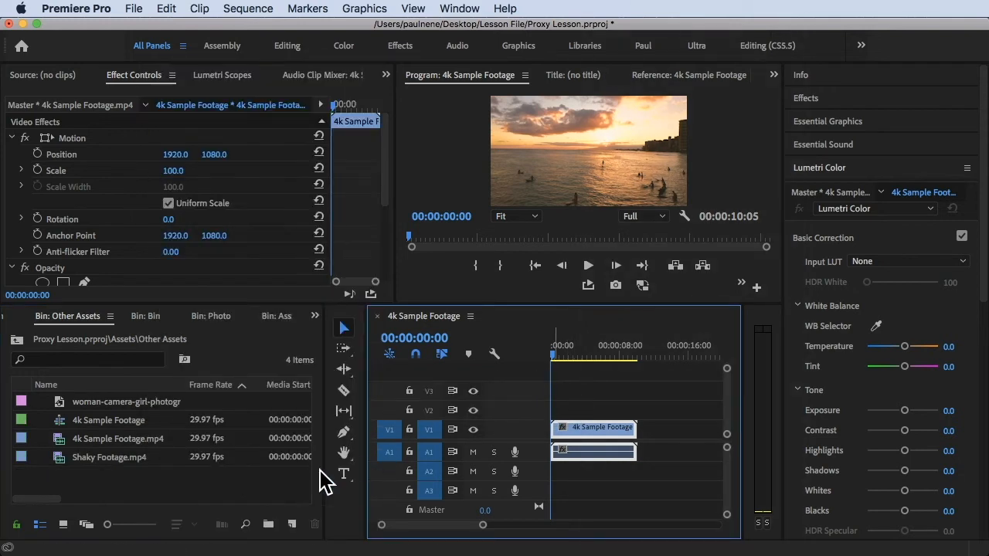
Switch proxy playback on with the Program monitor's Toggle Proxies button.
left_click(246, 491)
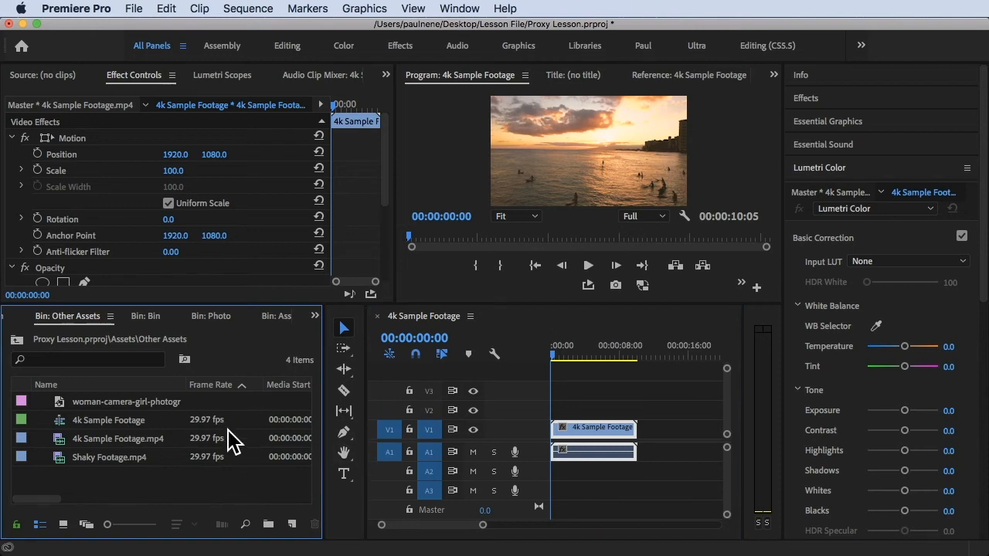
left_click(553, 365)
mouse_move(552, 357)
left_mouse_down()
mouse_move(567, 362)
mouse_move(551, 360)
left_mouse_up()
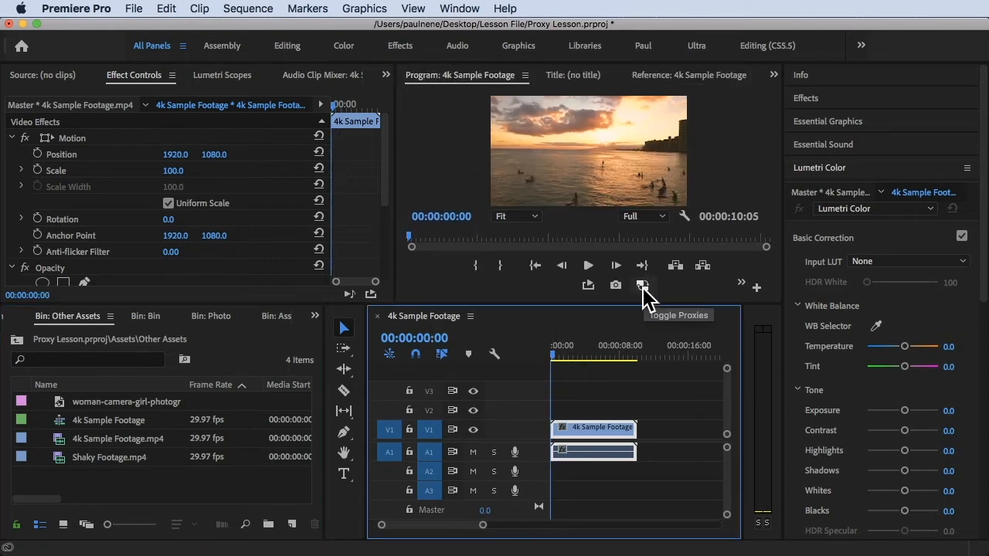
left_click(642, 285)
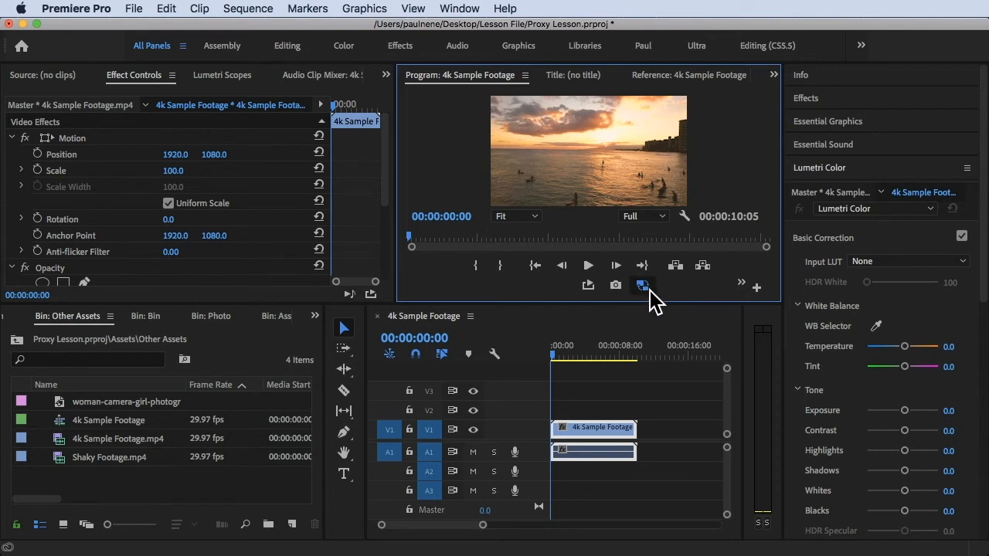
Play the sequence from the start with proxies, stopping at 00:00:03:19.
left_click(541, 361)
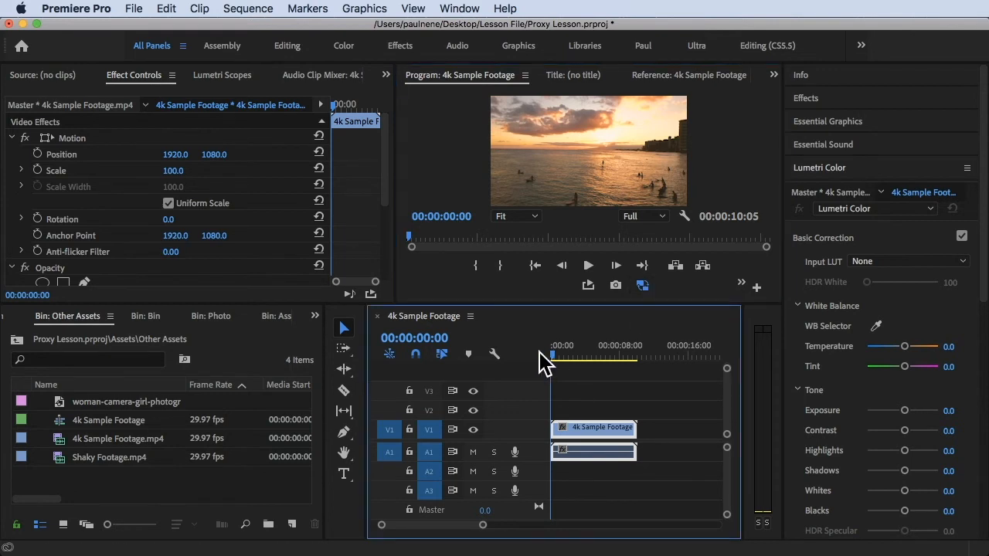
key("space")
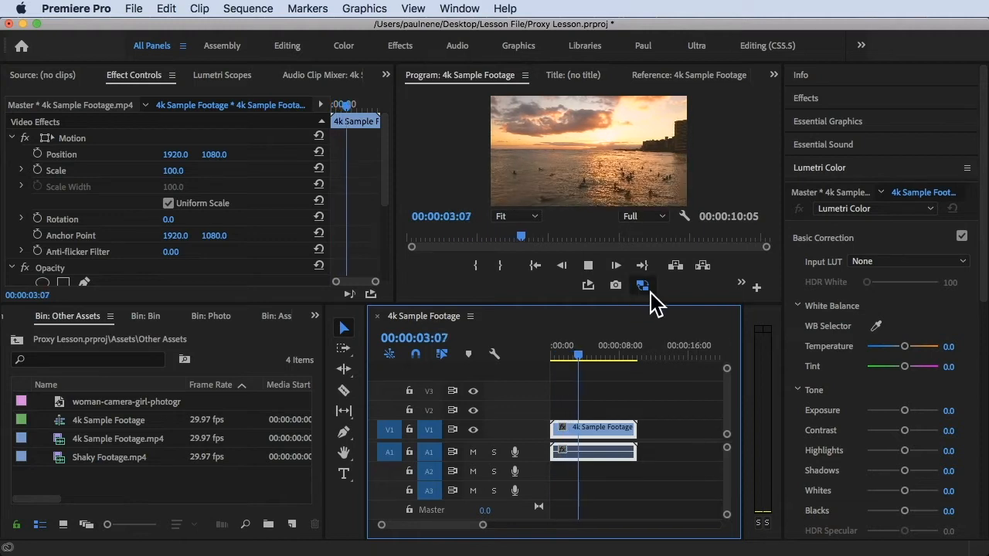
key("space")
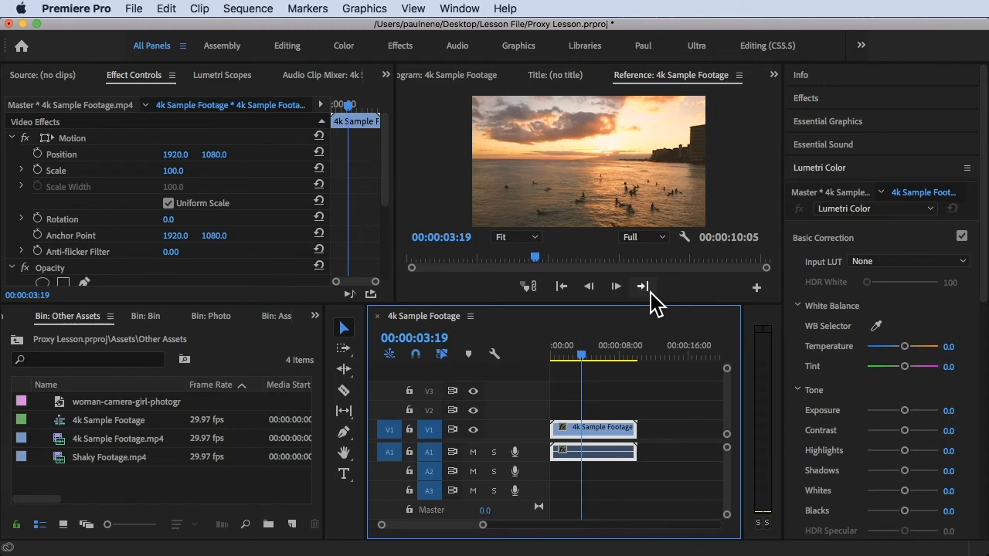
Split the clip at 00:00:03:01 and 00:00:05:27, undoing a move that left a gap.
left_click(577, 347)
key("super+k")
left_click_drag(577, 352, 601, 352)
key("super+k")
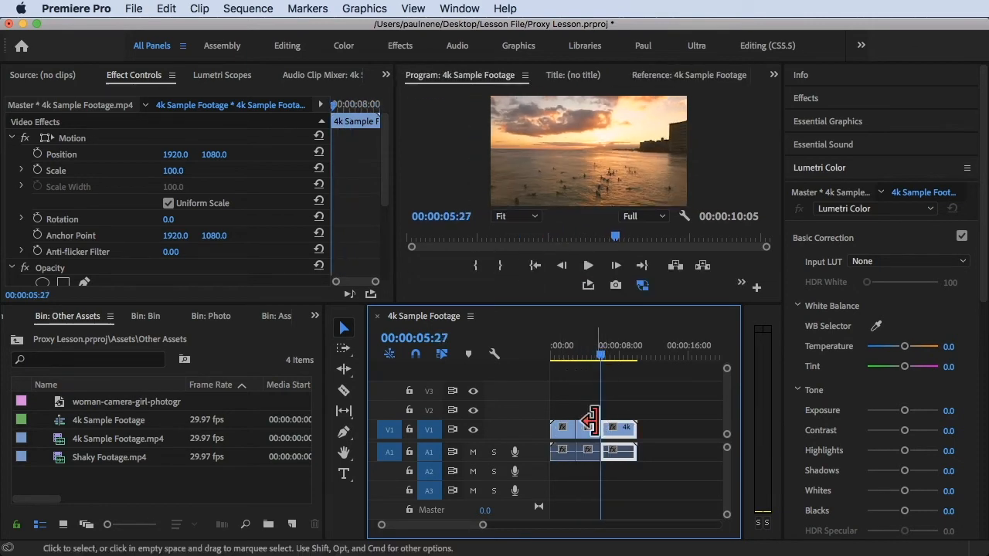
left_click_drag(624, 431, 643, 432)
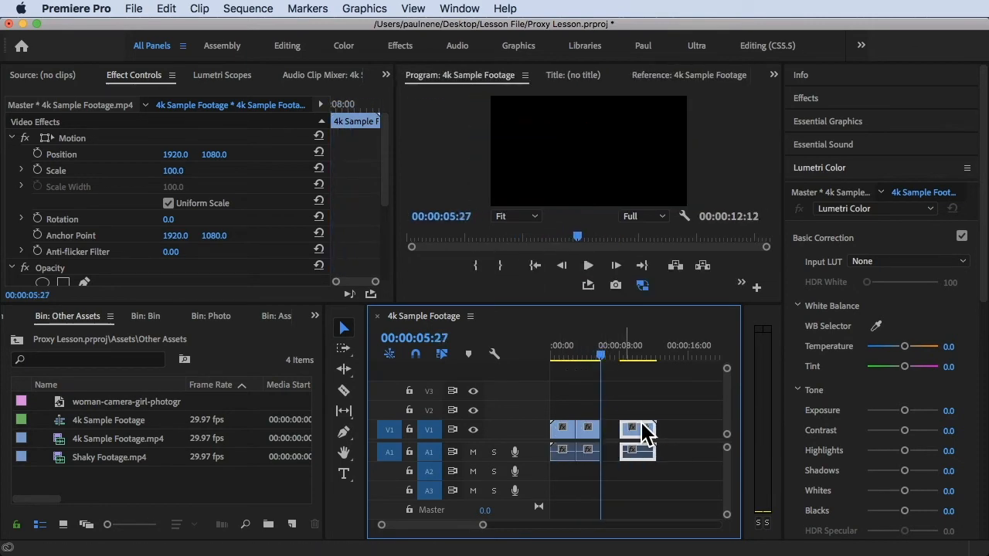
key("super+z")
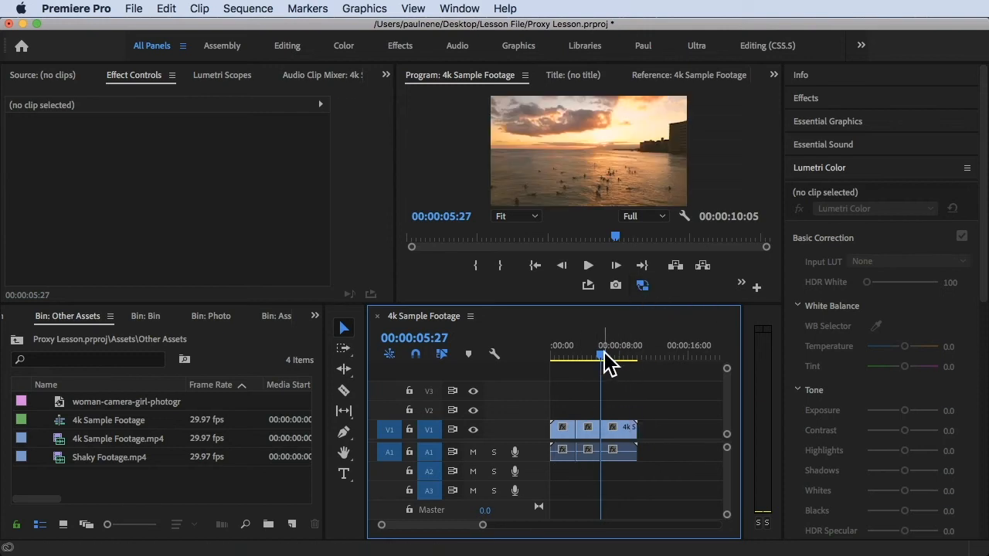
left_click_drag(604, 354, 549, 356)
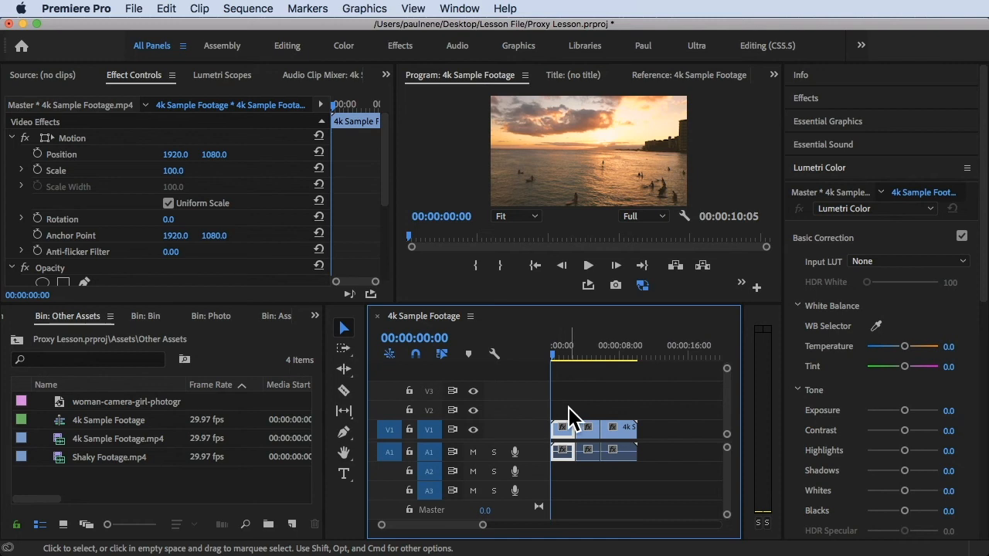
Turn proxies off and scrub through the first second of the sequence.
left_click(646, 286)
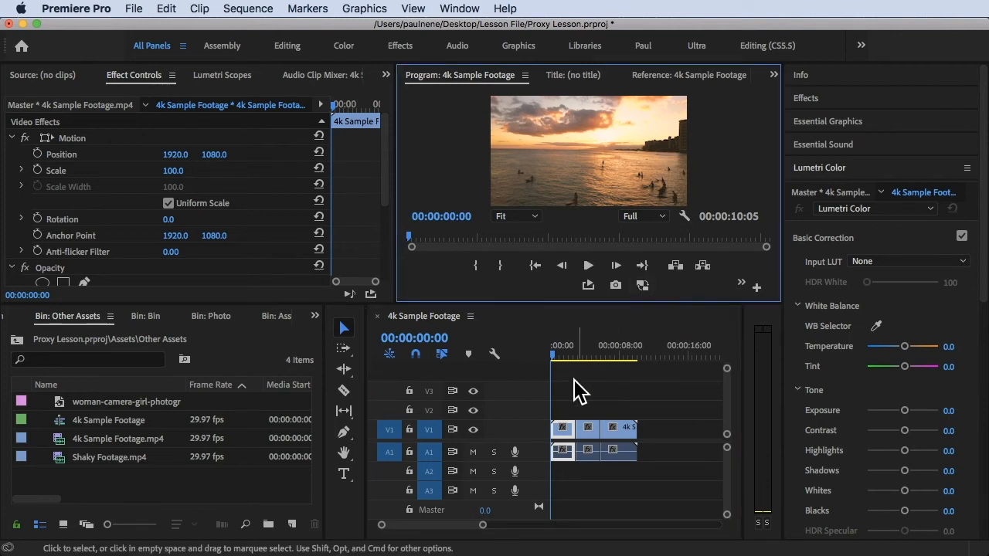
left_click(558, 357)
left_click(551, 358)
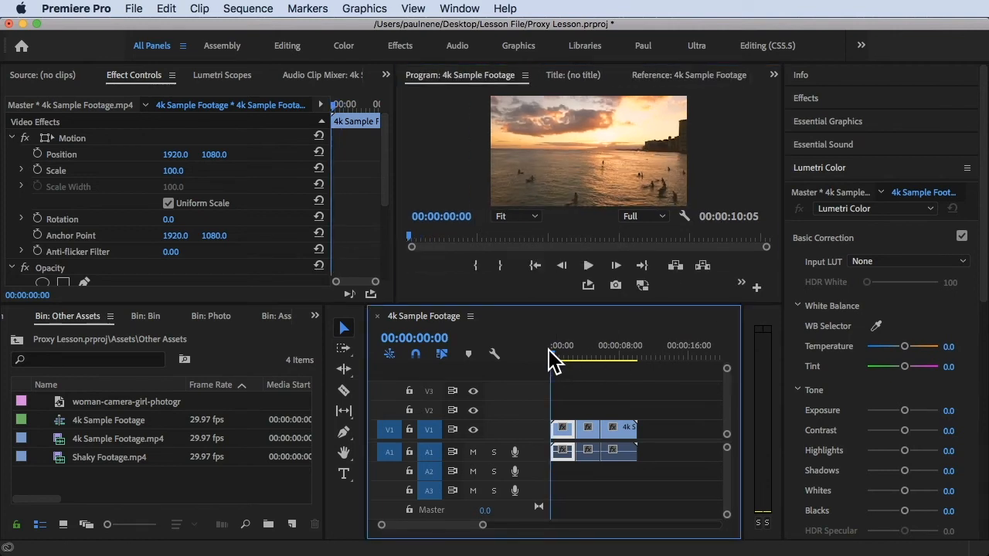
left_click_drag(555, 362, 533, 369)
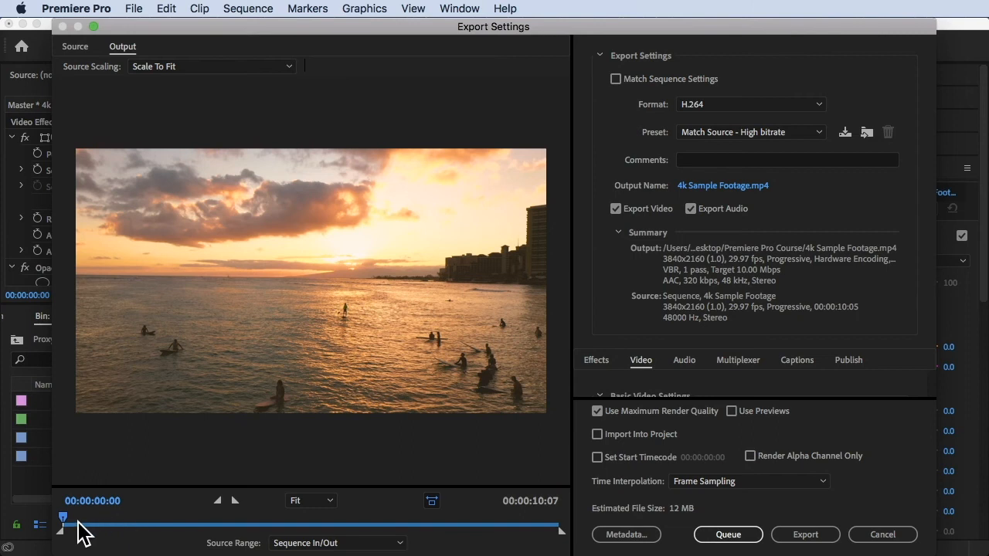
Preview the footage in Export Settings and export the sequence as 3840x2160 H.264.
mouse_move(65, 524)
left_mouse_down()
mouse_move(135, 516)
mouse_move(51, 513)
left_mouse_up()
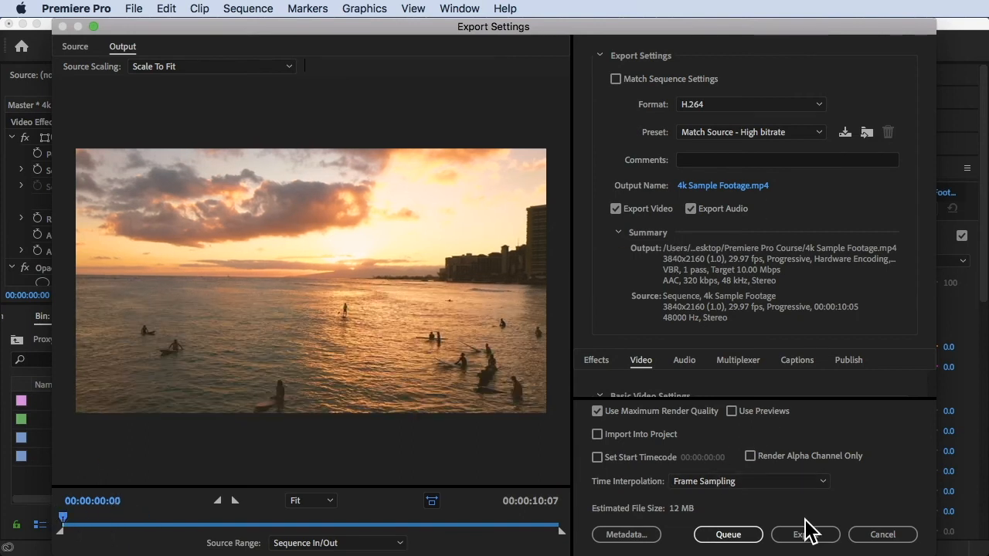
left_click(881, 535)
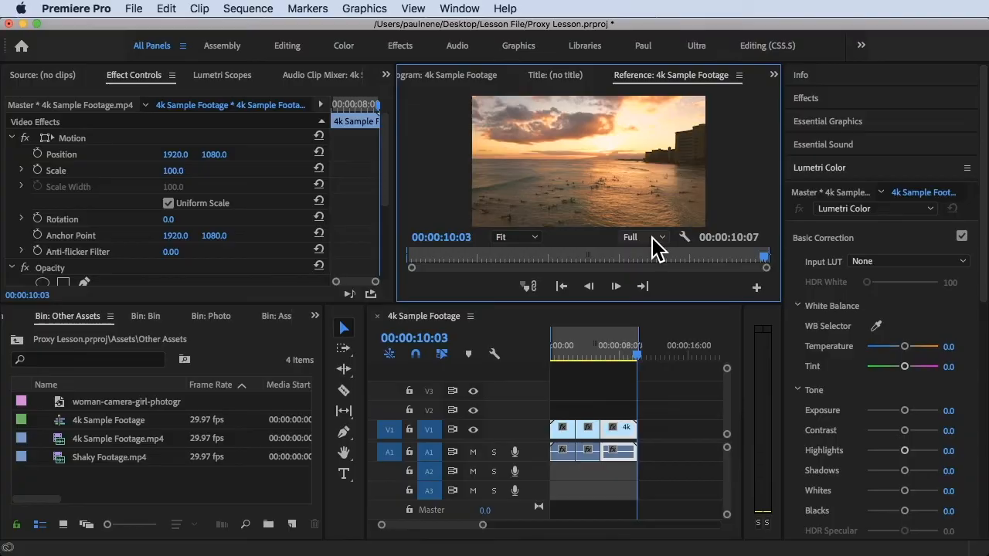
Step playback resolution through 1/2 and 1/4 down to 1/8, then play and stop the sequence.
left_click(656, 245)
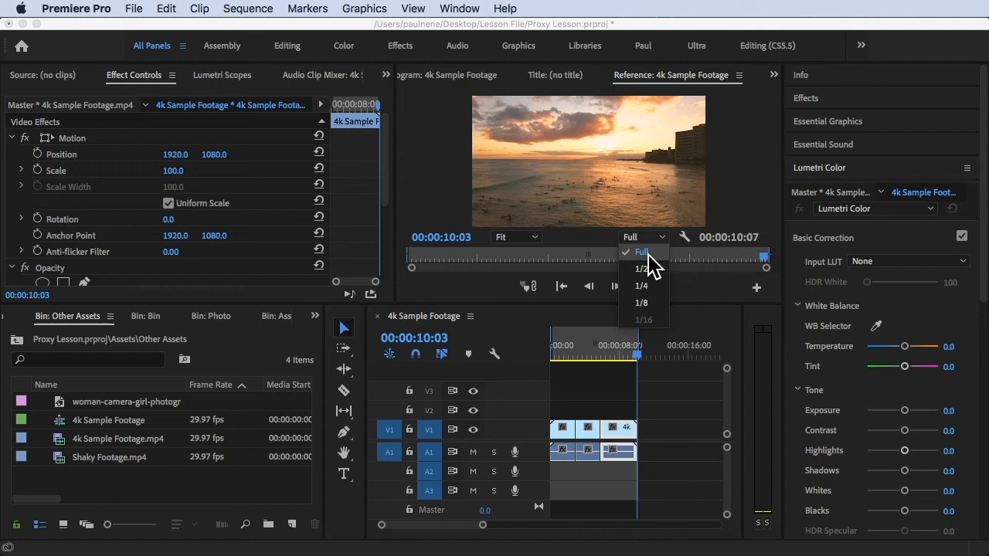
left_click(646, 304)
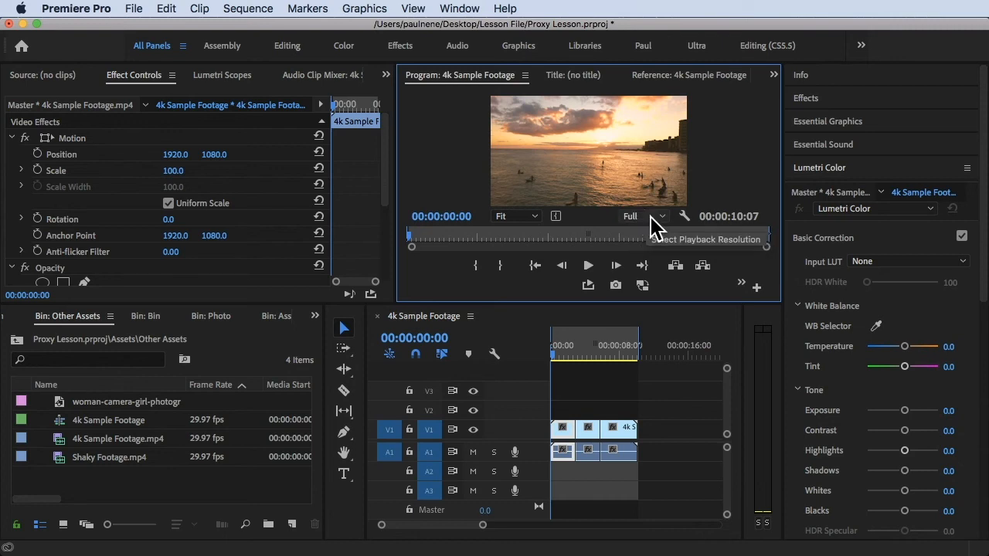
left_click(636, 219)
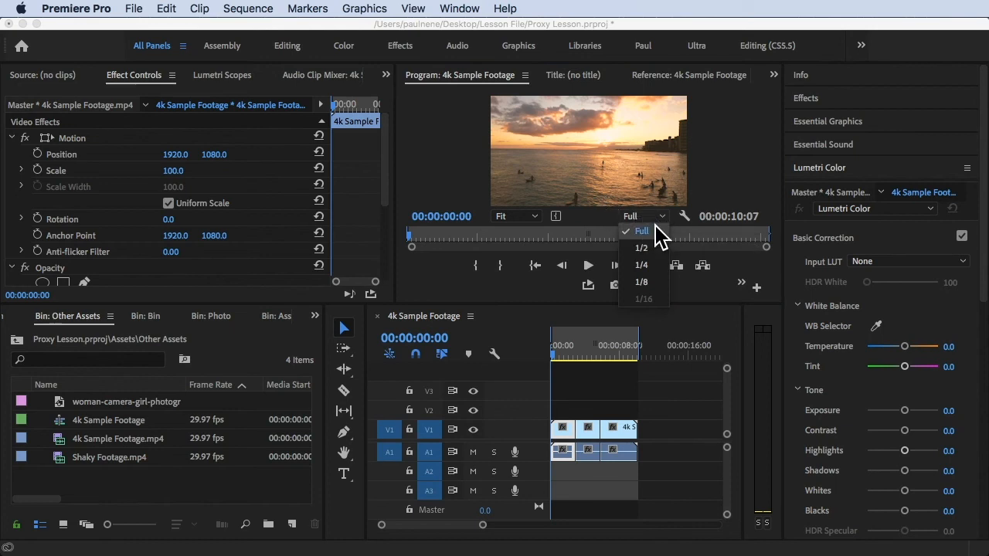
left_click(642, 248)
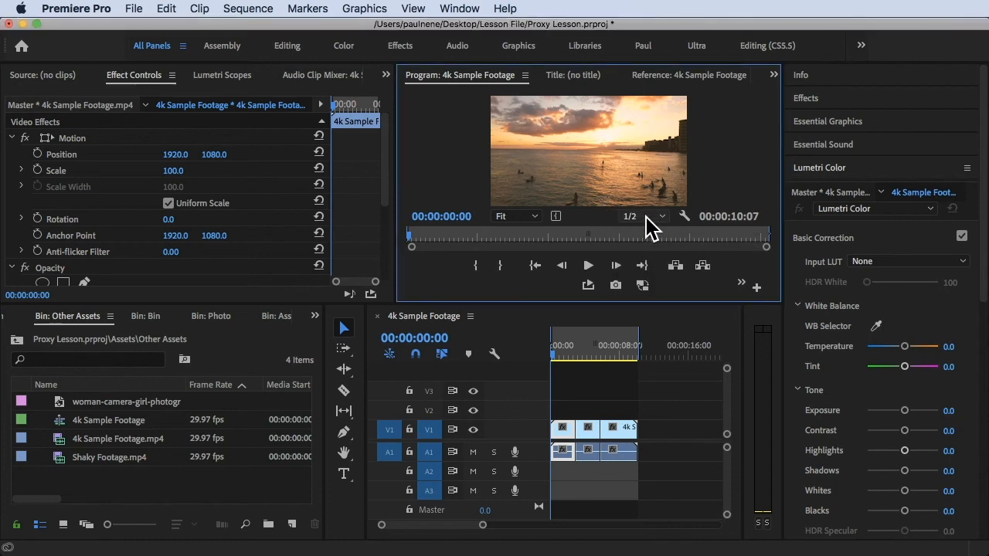
left_click(645, 217)
left_click(646, 264)
left_click(658, 218)
left_click(653, 283)
left_click(654, 216)
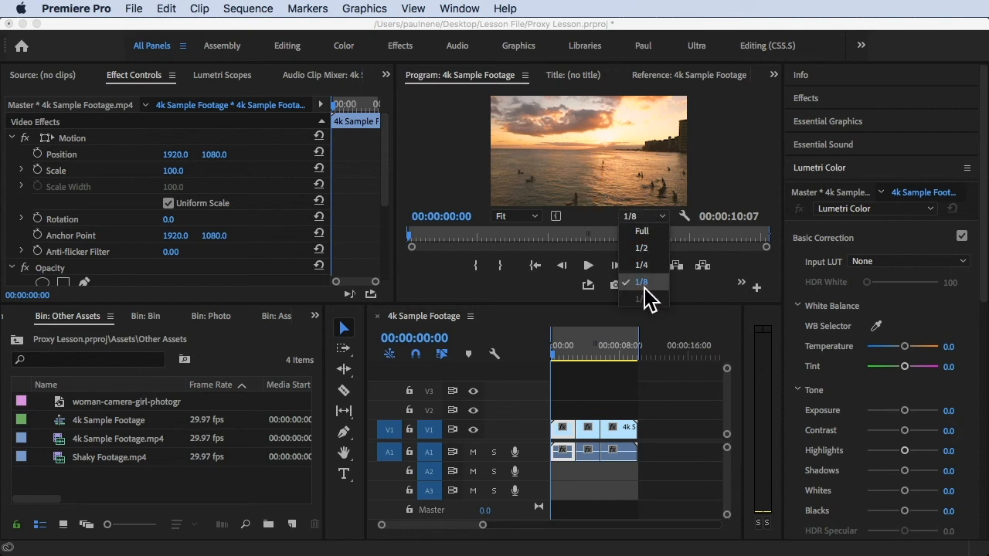
left_click(622, 200)
key("space")
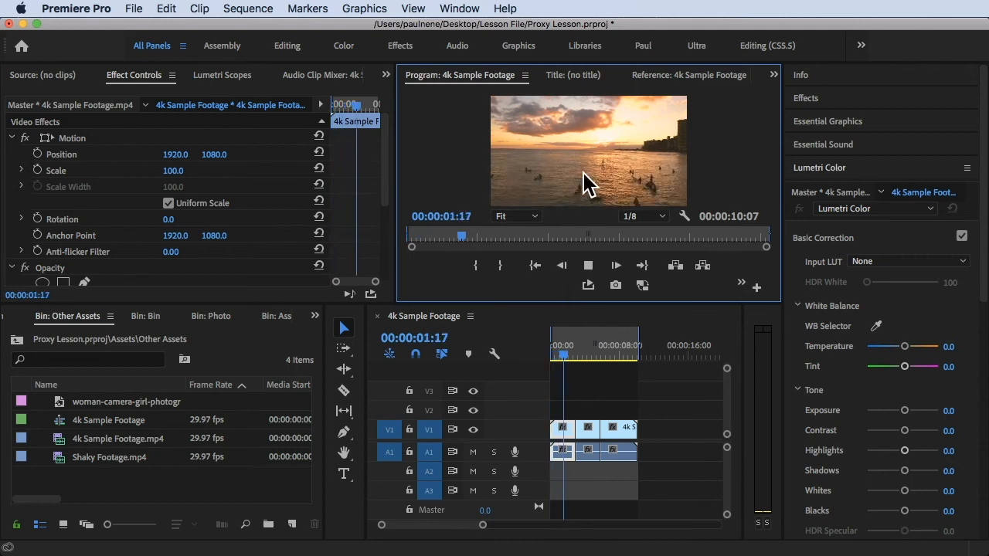
key("space")
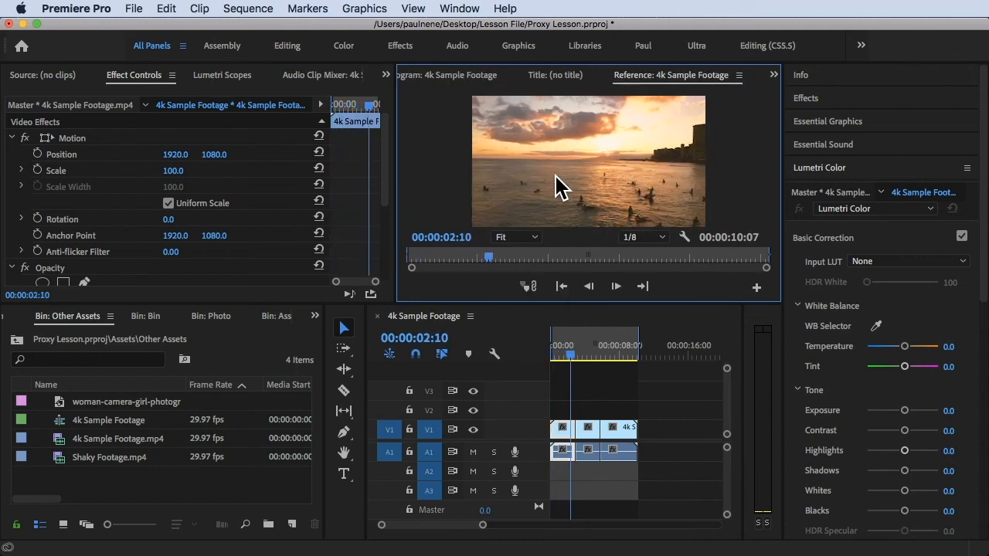
Leave playback resolution at 1/8 and scrub the playhead to about six seconds.
left_click(651, 238)
left_click(654, 307)
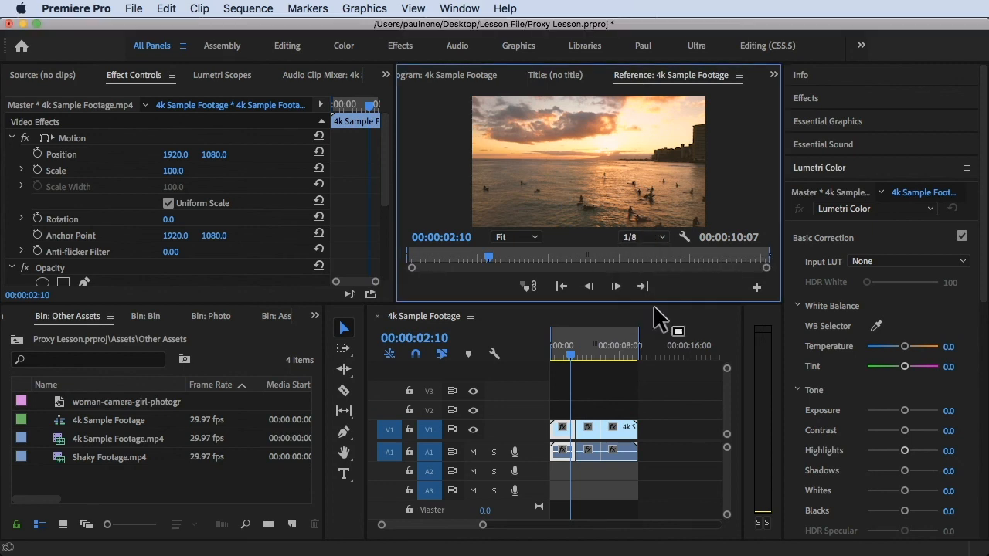
left_click_drag(624, 254, 612, 251)
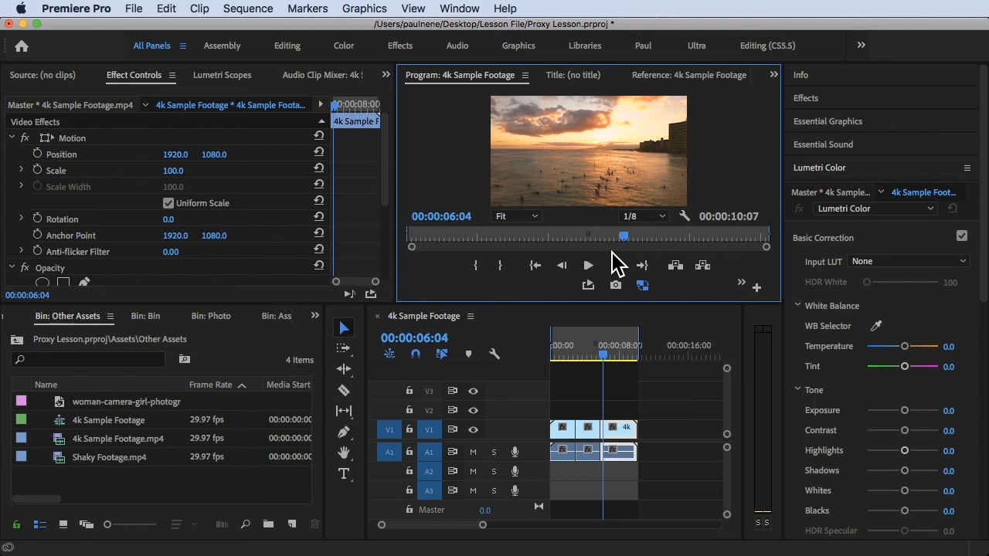
From 00:00:00:00, switch playback resolution to Full and show the Program monitor full screen.
key("Home")
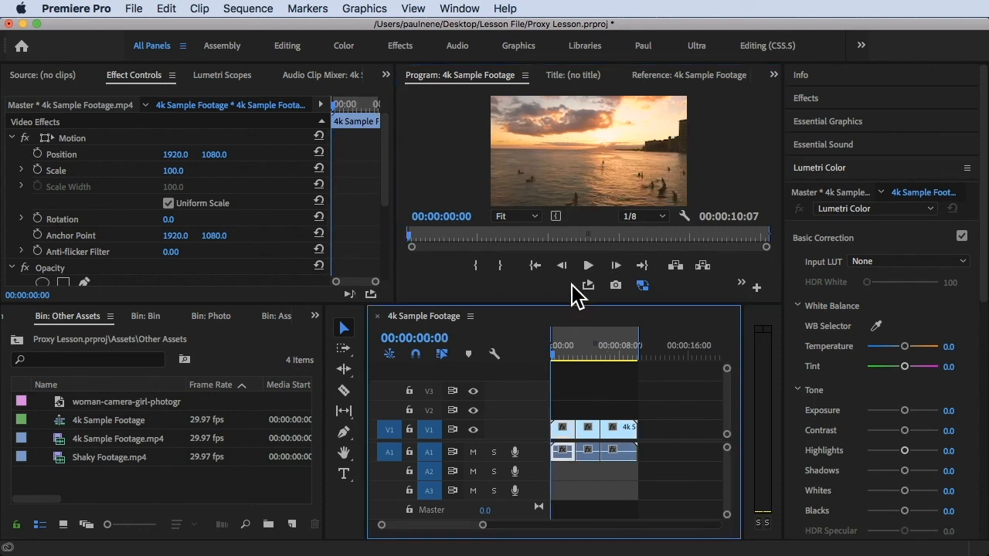
left_click(655, 219)
left_click(653, 231)
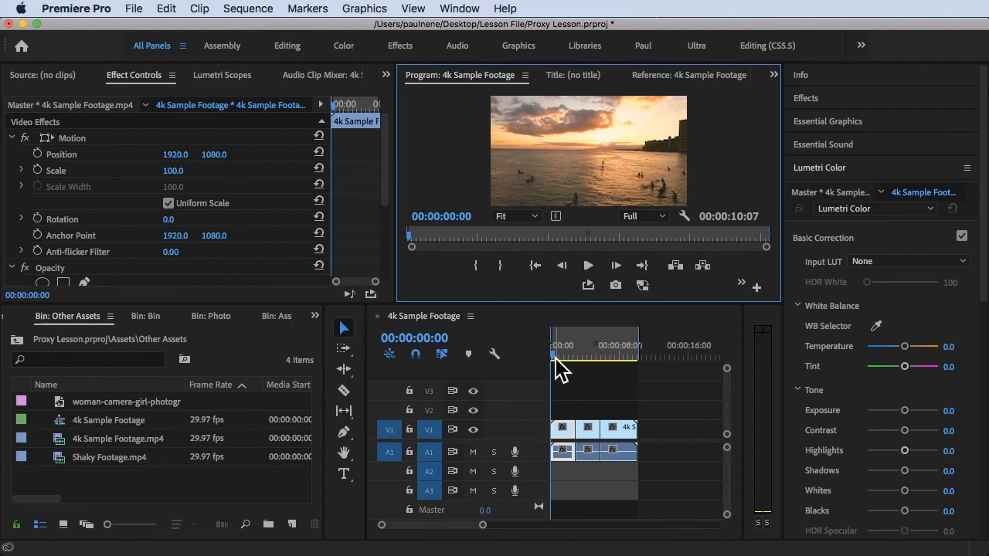
key("ctrl+grave")
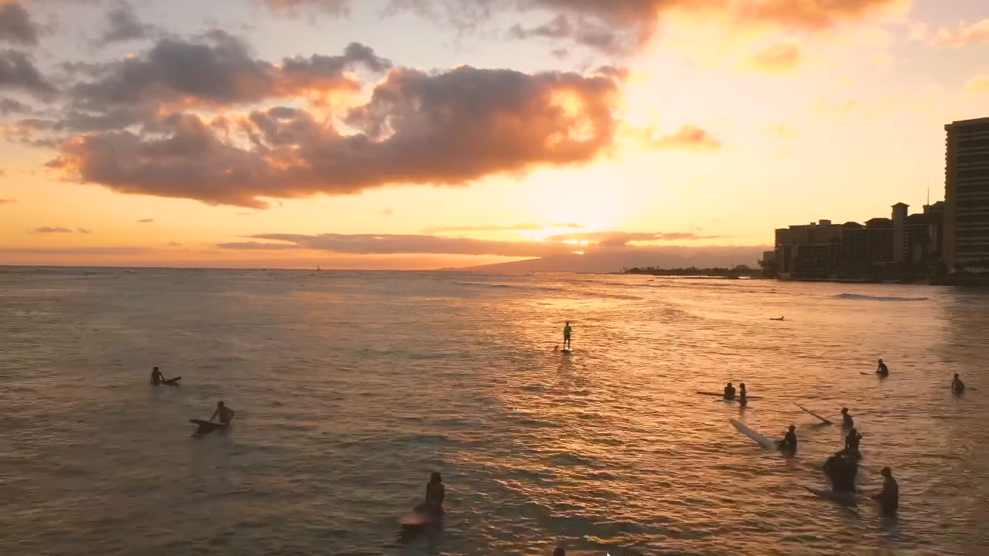